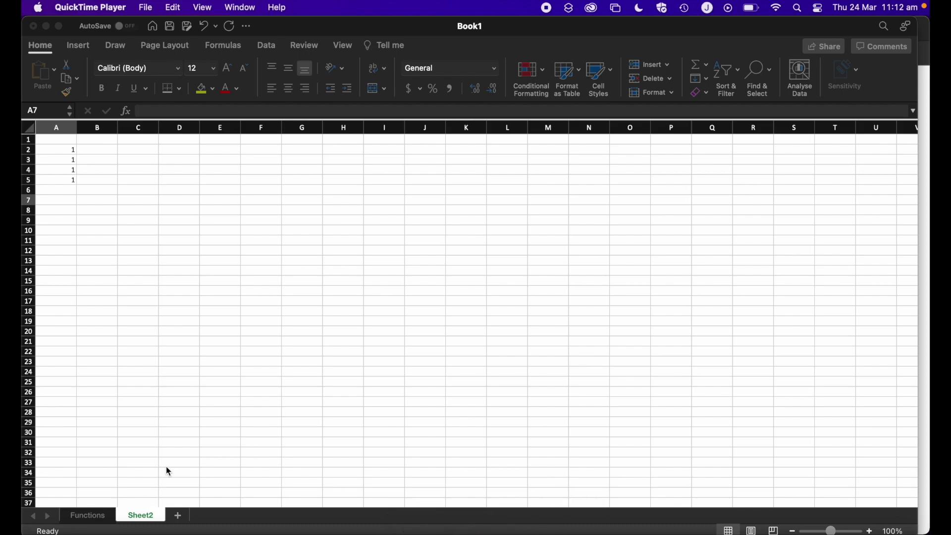
- Browse the Edge Excel functions reference from ABS down to the PERCENTILE entries, then return to Excel
{"action": "left_click", "coordinate": [135, 529]}
{"action": "scroll", "coordinate": [181, 335], "scroll_direction": "down", "scroll_amount": 10}
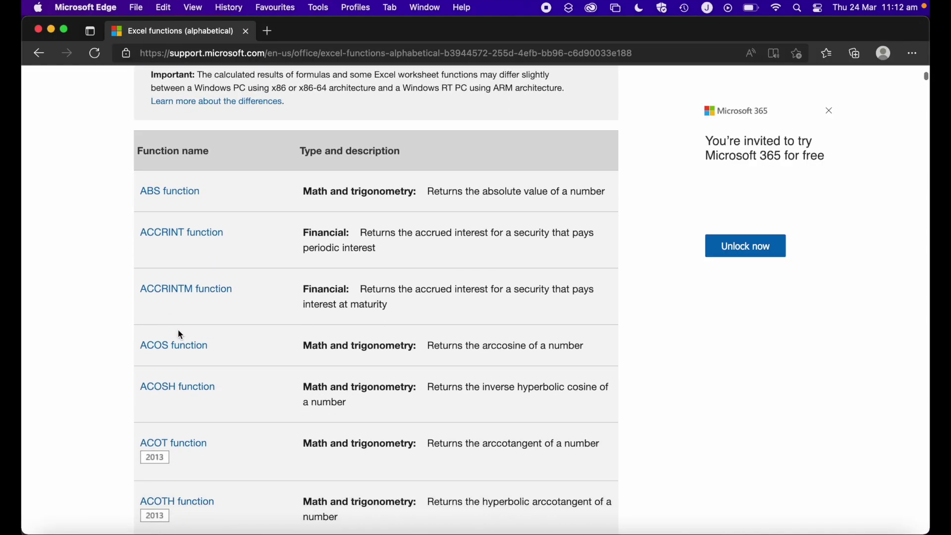
{"action": "scroll", "coordinate": [180, 335], "scroll_direction": "down", "scroll_amount": 20}
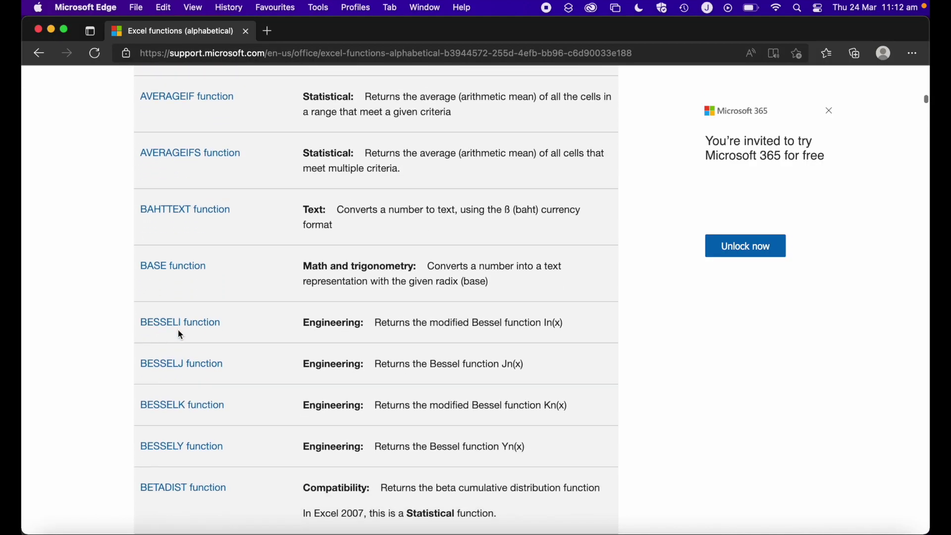
{"action": "scroll", "coordinate": [180, 335], "scroll_direction": "down", "scroll_amount": 20}
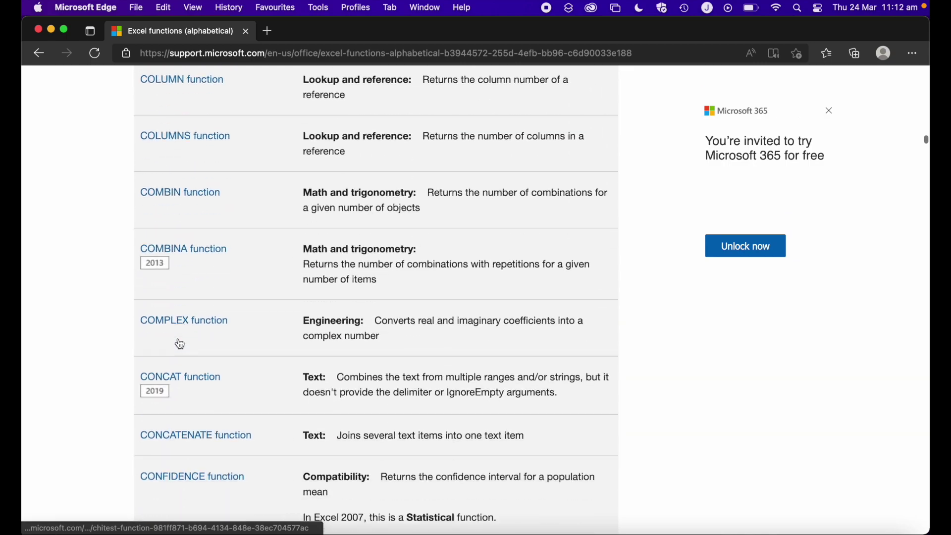
{"action": "scroll", "coordinate": [181, 343], "scroll_direction": "down", "scroll_amount": 20}
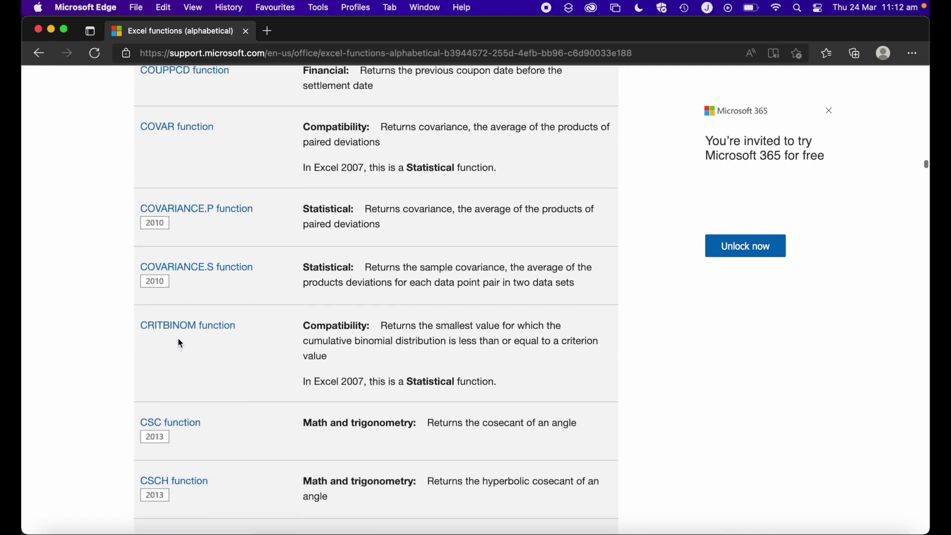
{"action": "scroll", "coordinate": [180, 343], "scroll_direction": "down", "scroll_amount": 20}
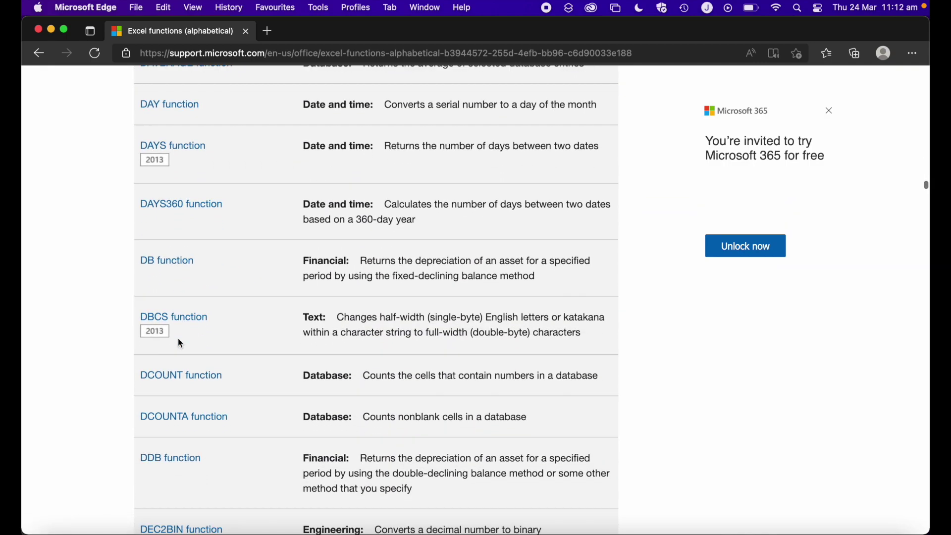
{"action": "scroll", "coordinate": [181, 344], "scroll_direction": "down", "scroll_amount": 20}
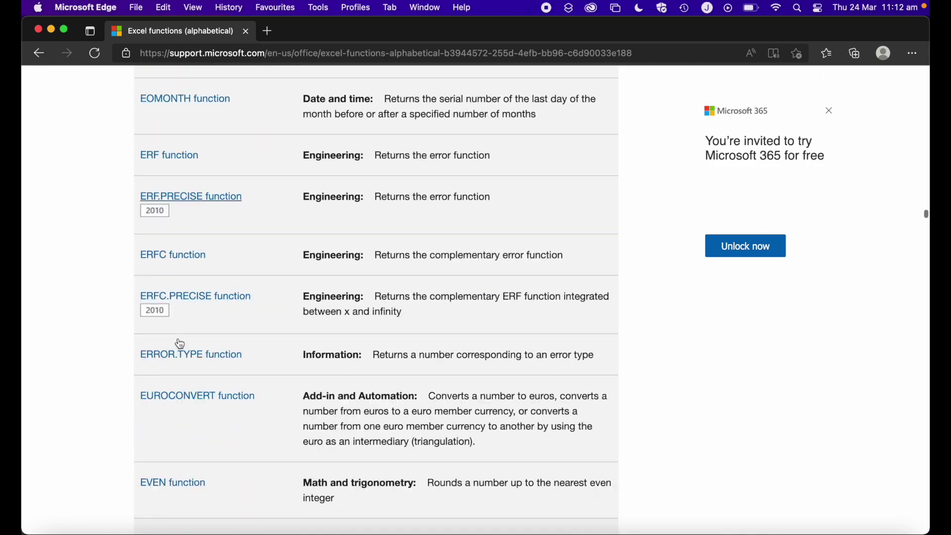
{"action": "scroll", "coordinate": [180, 343], "scroll_direction": "down", "scroll_amount": 20}
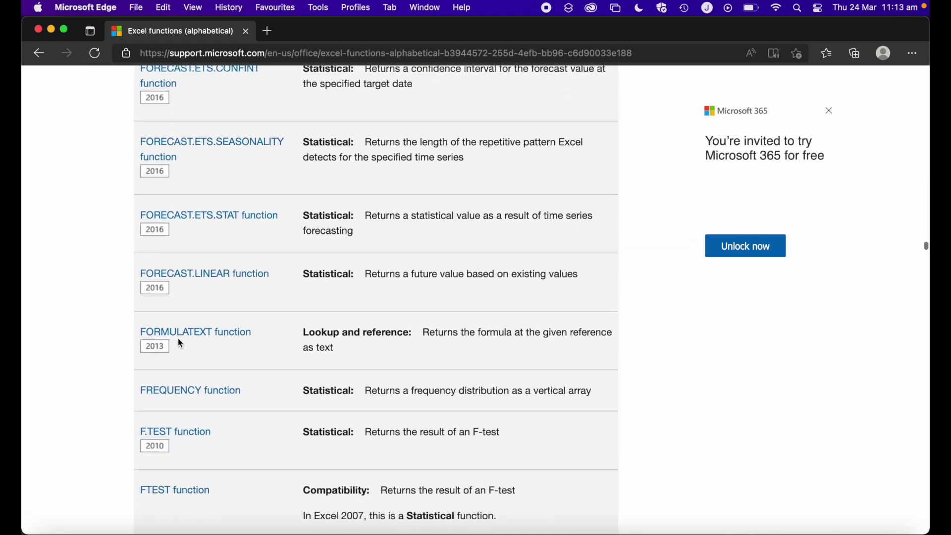
{"action": "scroll", "coordinate": [180, 344], "scroll_direction": "down", "scroll_amount": 20}
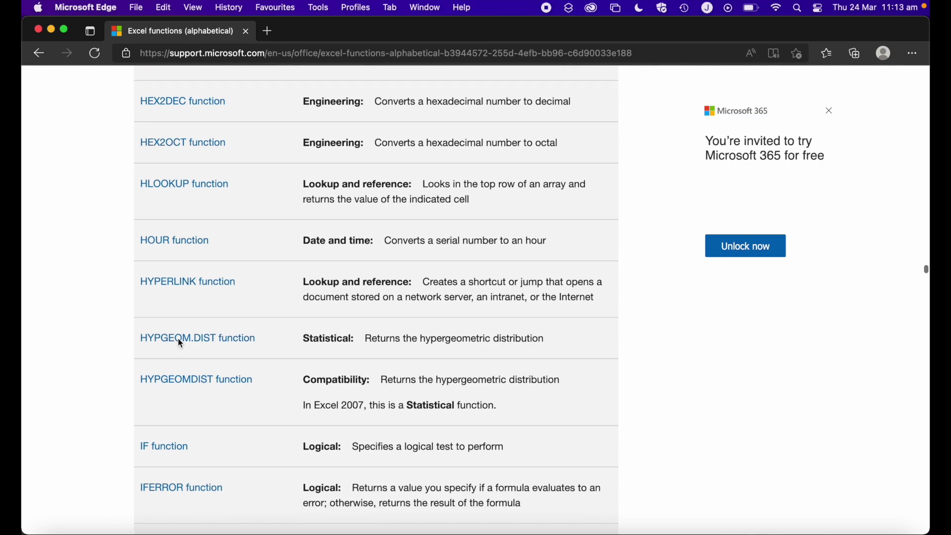
{"action": "scroll", "coordinate": [180, 343], "scroll_direction": "down", "scroll_amount": 20}
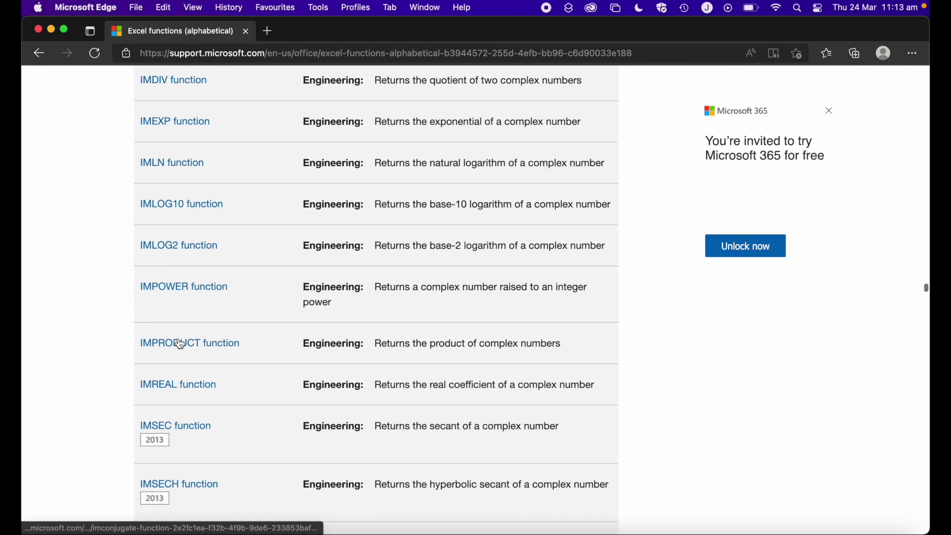
{"action": "scroll", "coordinate": [181, 343], "scroll_direction": "down", "scroll_amount": 20}
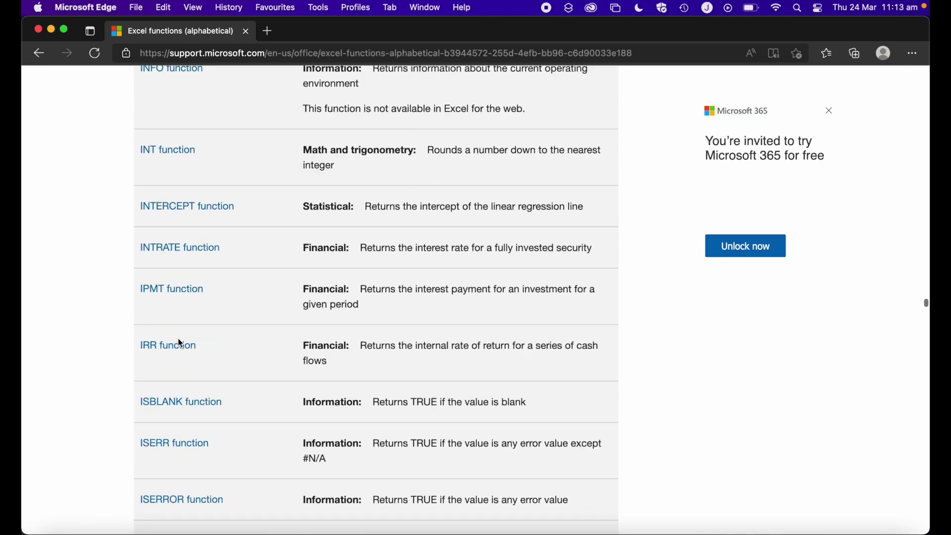
{"action": "scroll", "coordinate": [181, 343], "scroll_direction": "down", "scroll_amount": 20}
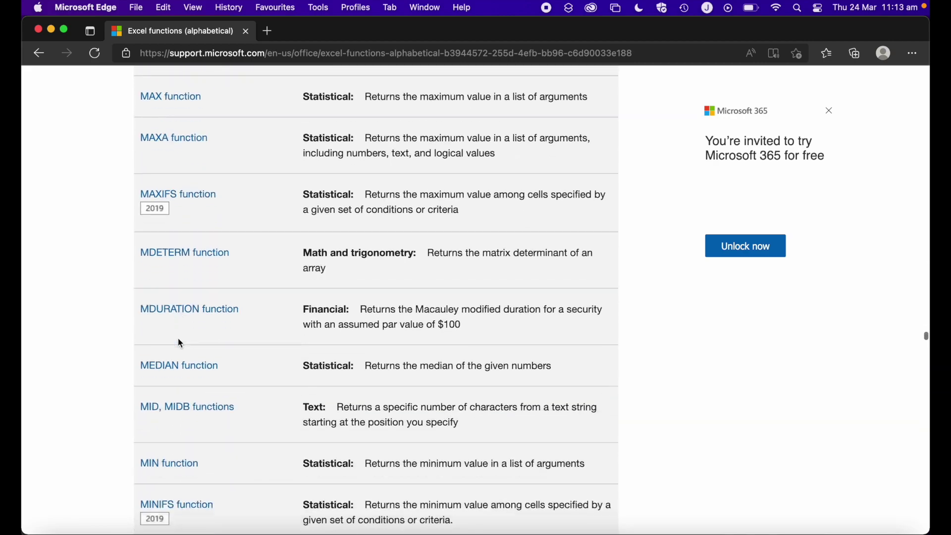
{"action": "scroll", "coordinate": [181, 343], "scroll_direction": "down", "scroll_amount": 20}
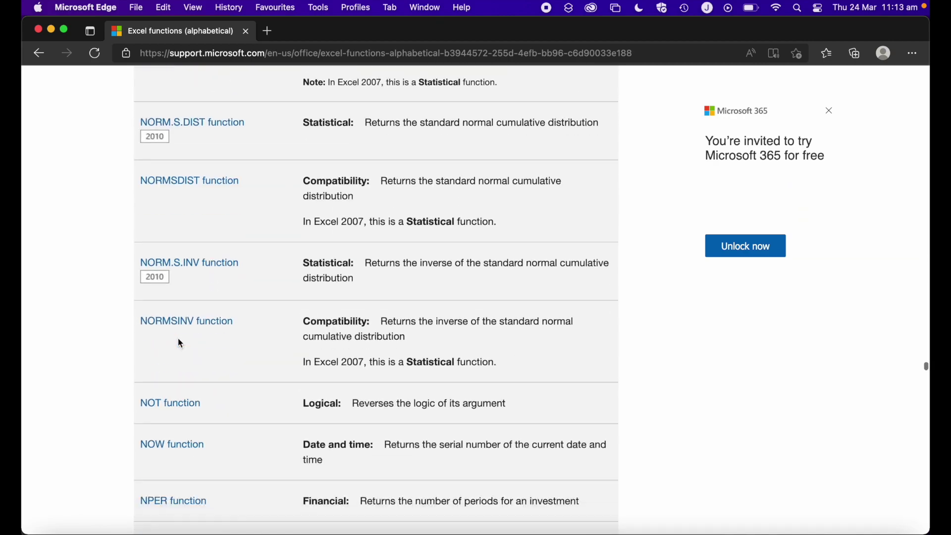
{"action": "scroll", "coordinate": [181, 343], "scroll_direction": "down", "scroll_amount": 20}
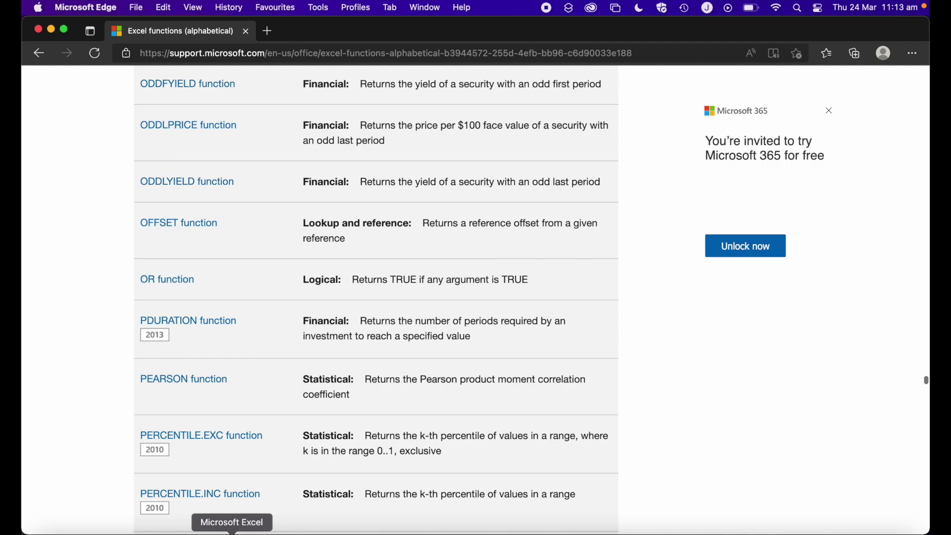
{"action": "left_click", "coordinate": [235, 532]}
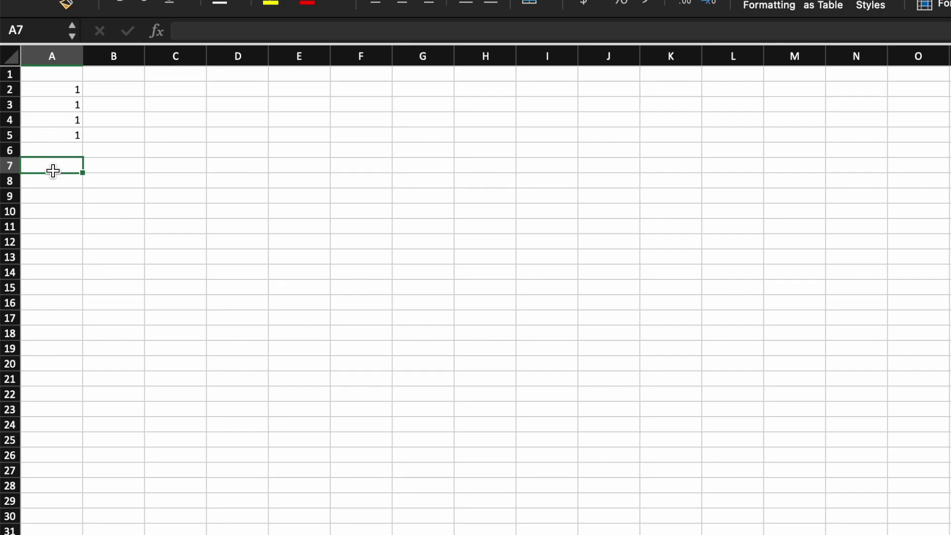
- Enter =SUM(A2:A5) in Sheet2 cell A7, giving 4, and check the formula
{"action": "type", "text": "="}
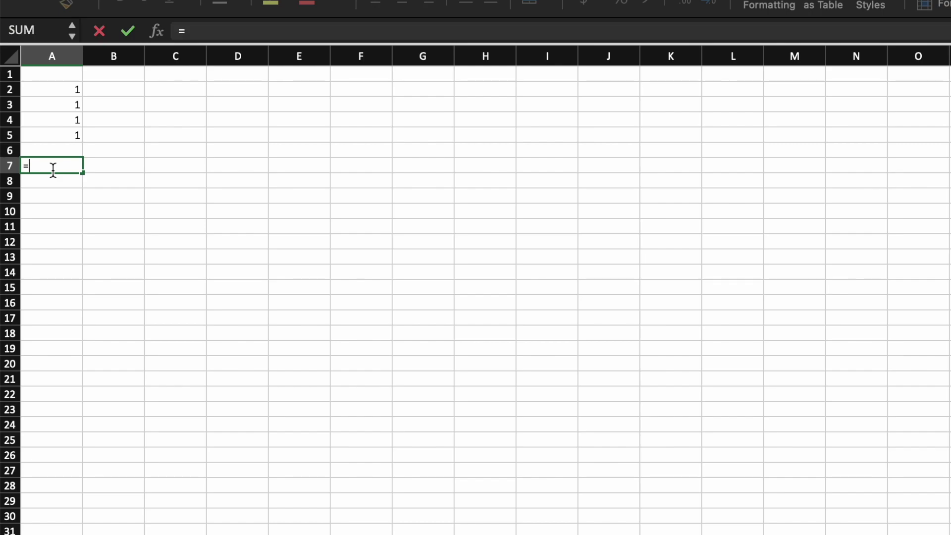
{"action": "type", "text": "SUM"}
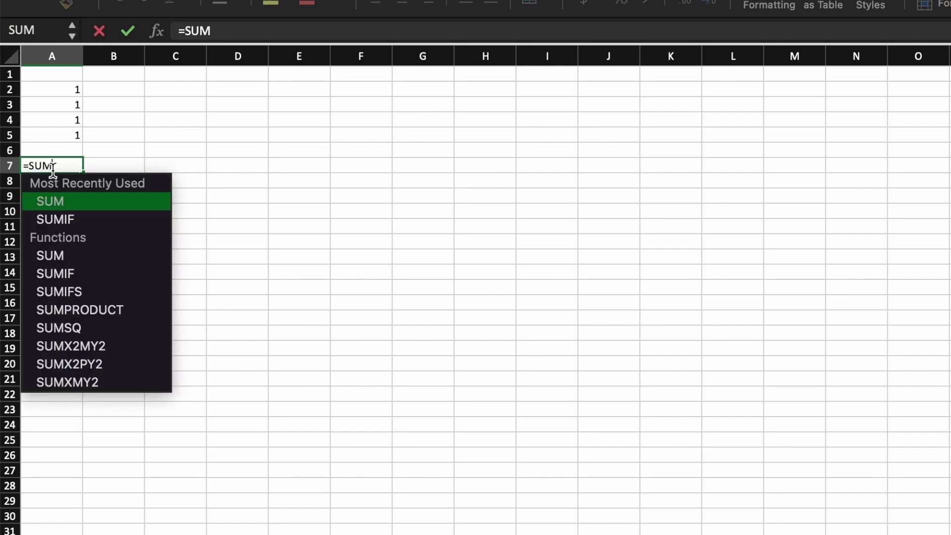
{"action": "type", "text": "("}
{"action": "left_click", "coordinate": [59, 86]}
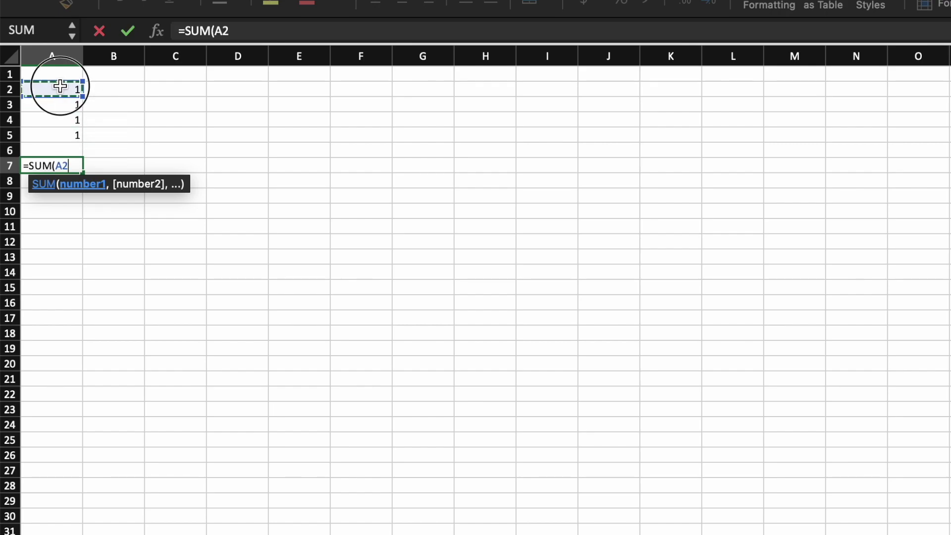
{"action": "left_click_drag", "start_coordinate": [60, 86], "coordinate": [63, 134]}
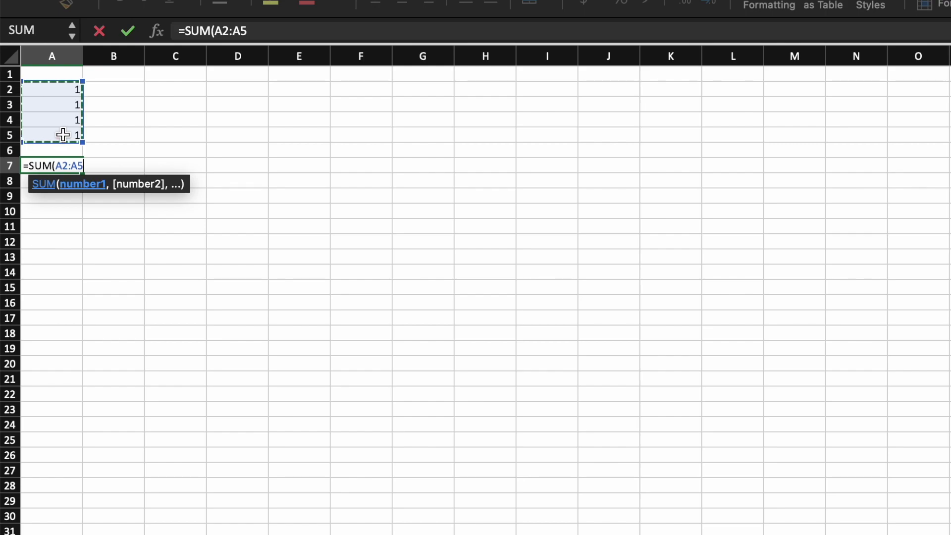
{"action": "key", "text": "Return"}
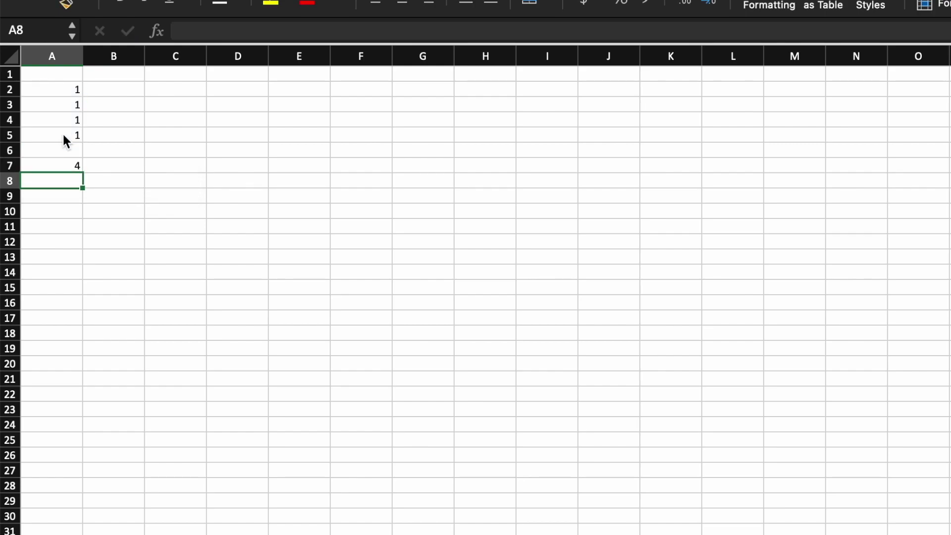
{"action": "left_click", "coordinate": [72, 165]}
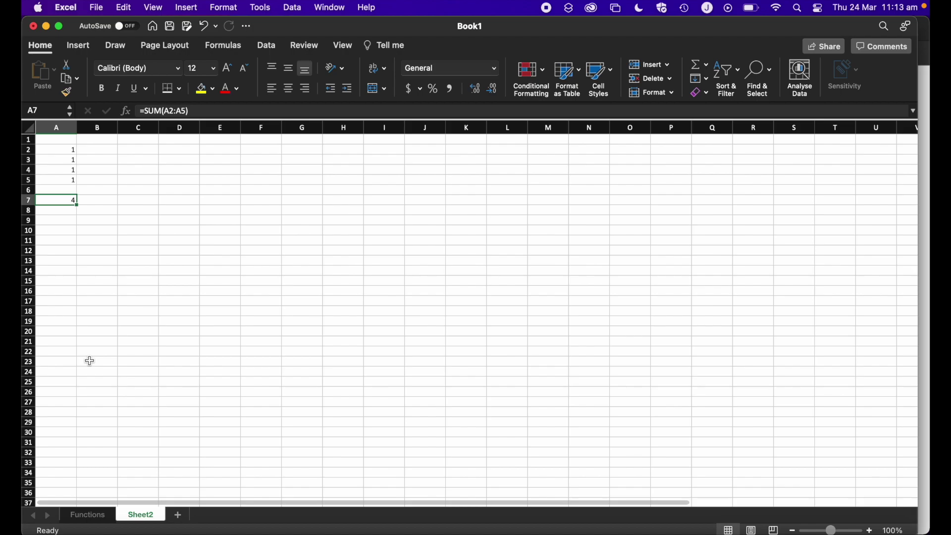
- On the Functions sheet, enter =SUM(B2:B21) in B22 to get 210
{"action": "left_click", "coordinate": [88, 514]}
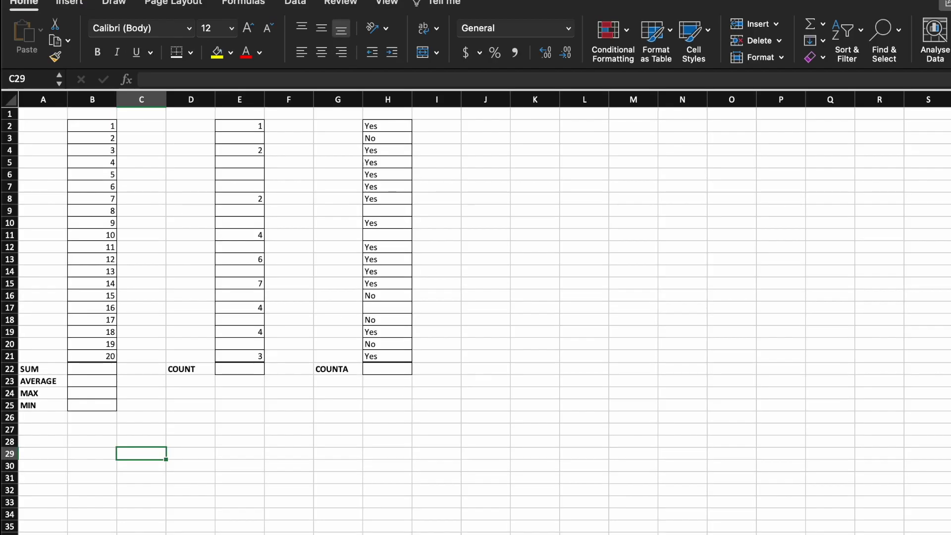
{"action": "left_click", "coordinate": [97, 373]}
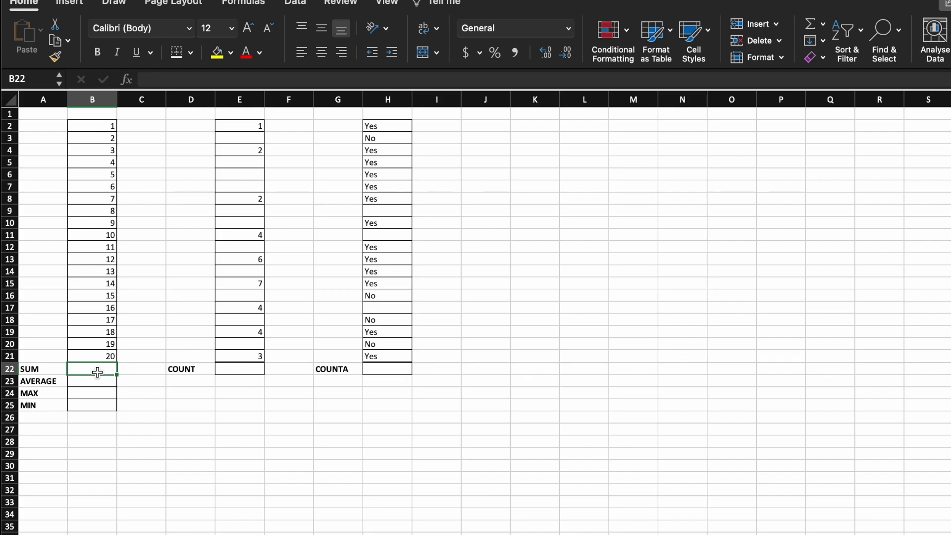
{"action": "type", "text": "="}
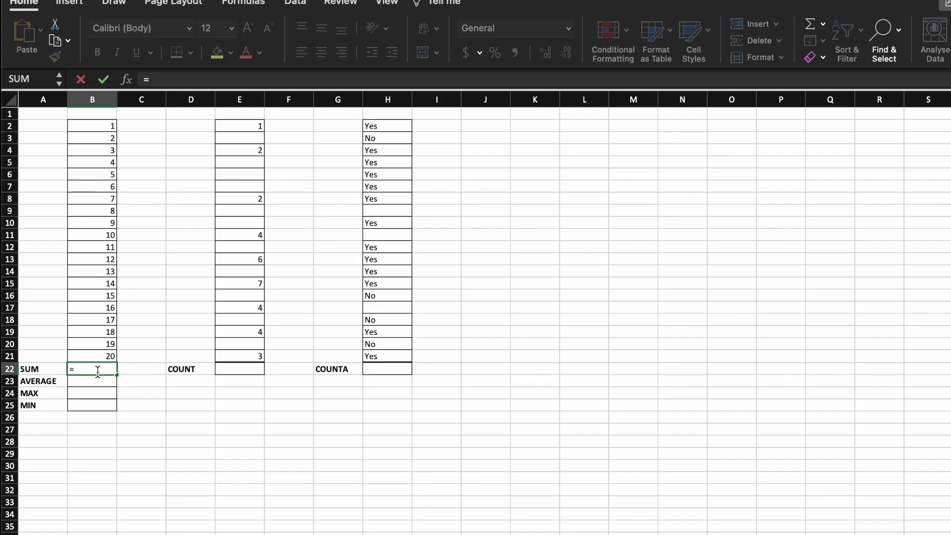
{"action": "type", "text": "SUM"}
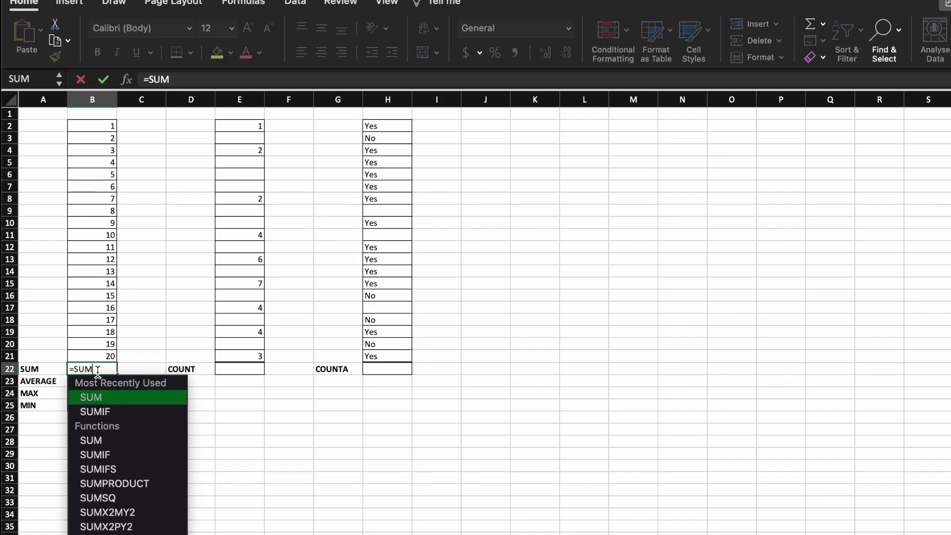
{"action": "type", "text": "("}
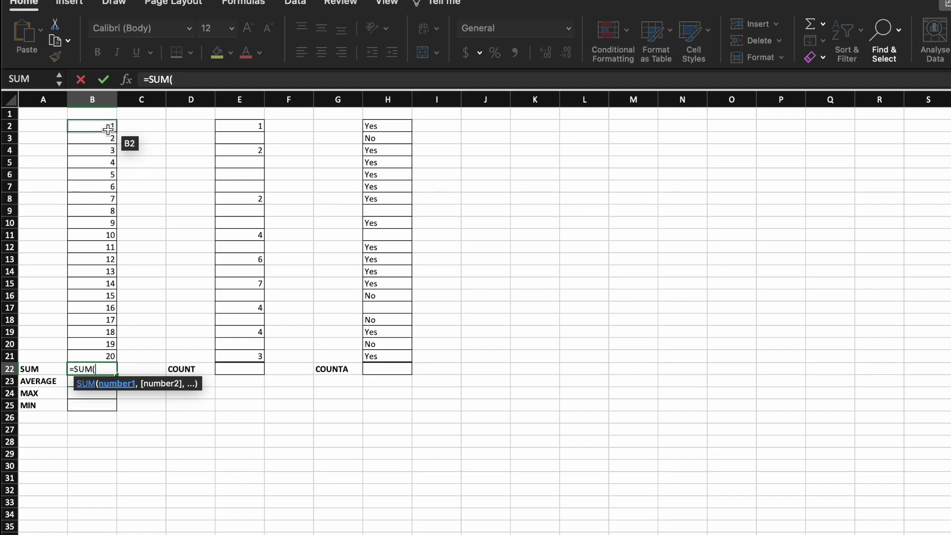
{"action": "left_click_drag", "start_coordinate": [107, 125], "coordinate": [110, 353]}
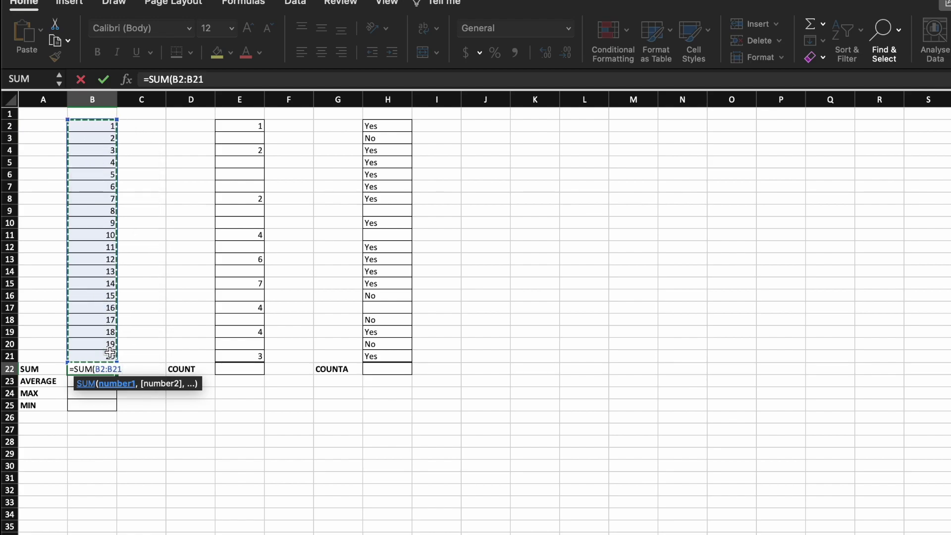
{"action": "key", "text": "Return"}
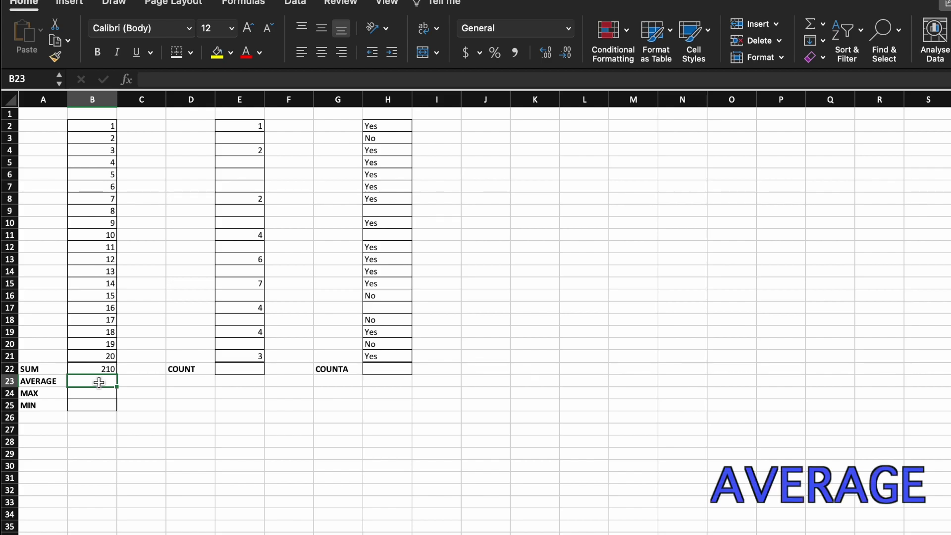
- Enter =AVERAGE(B2:B21) in B23, returning 10.5
{"action": "type", "text": "=A"}
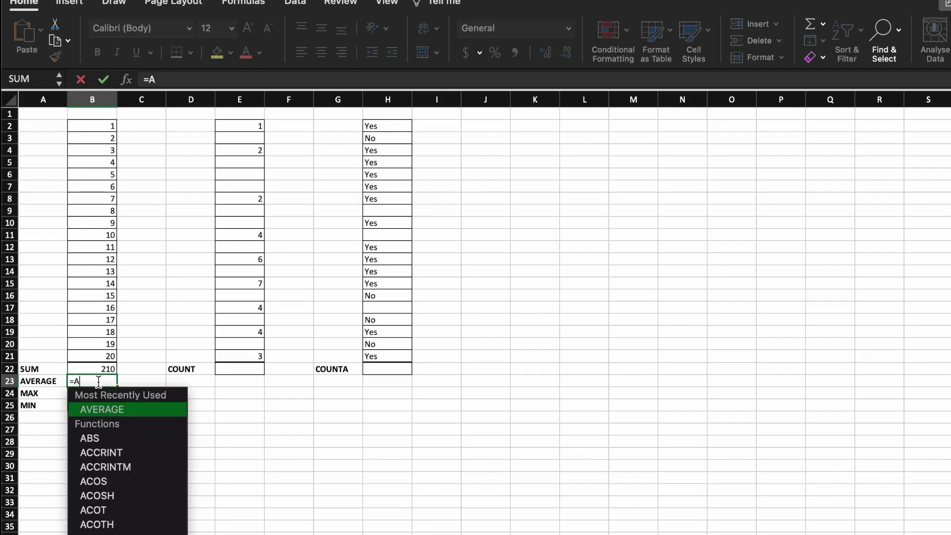
{"action": "type", "text": "VERAGE("}
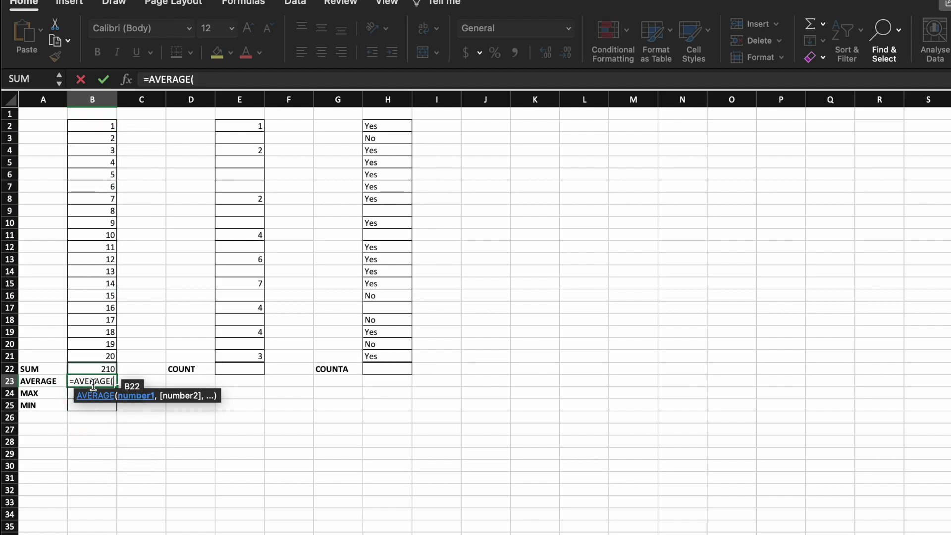
{"action": "left_click_drag", "start_coordinate": [109, 128], "coordinate": [98, 352]}
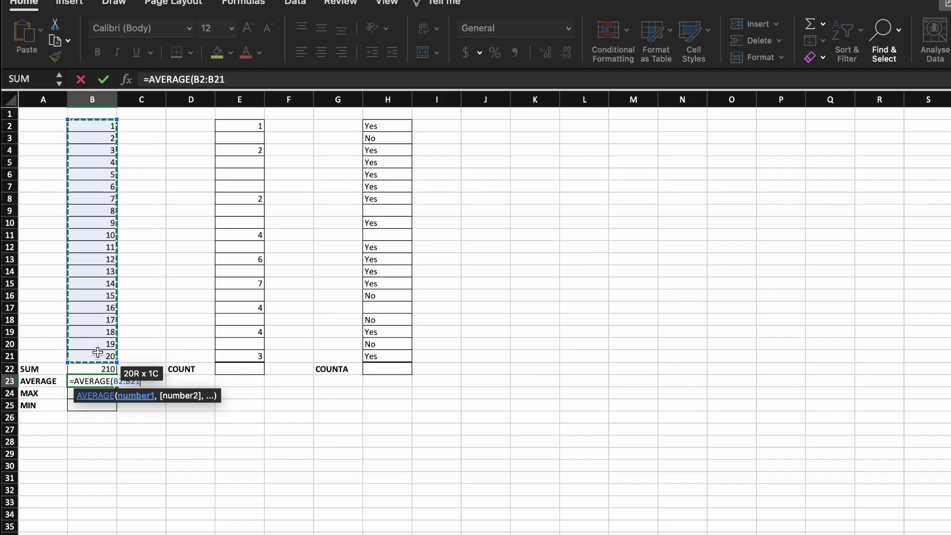
{"action": "key", "text": "Return"}
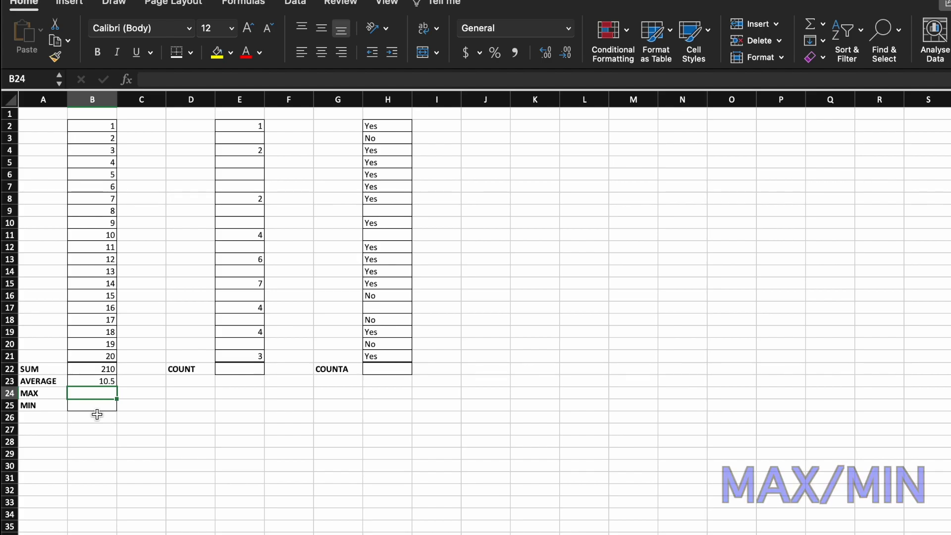
- Enter =MAX(B2:B21) in B24 using the autocomplete suggestion, returning 20
{"action": "type", "text": "="}
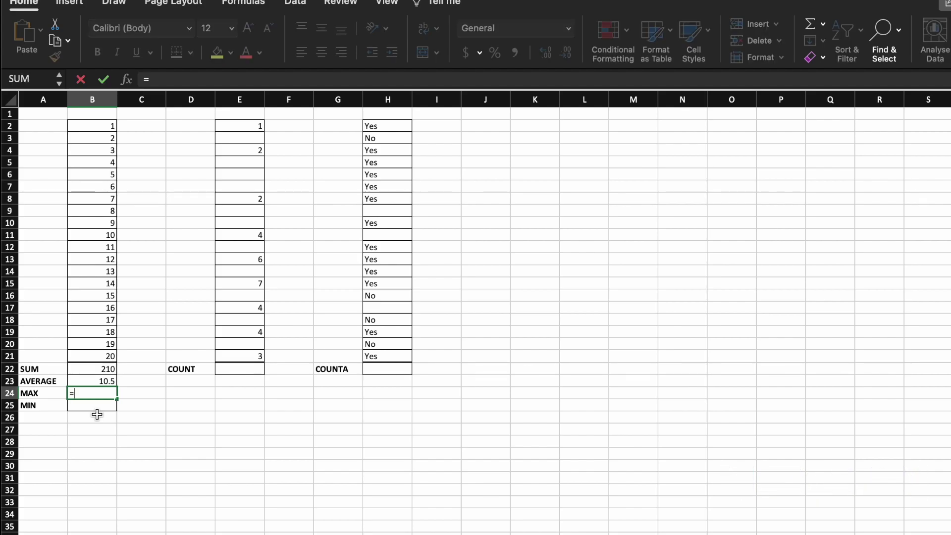
{"action": "type", "text": "MAX"}
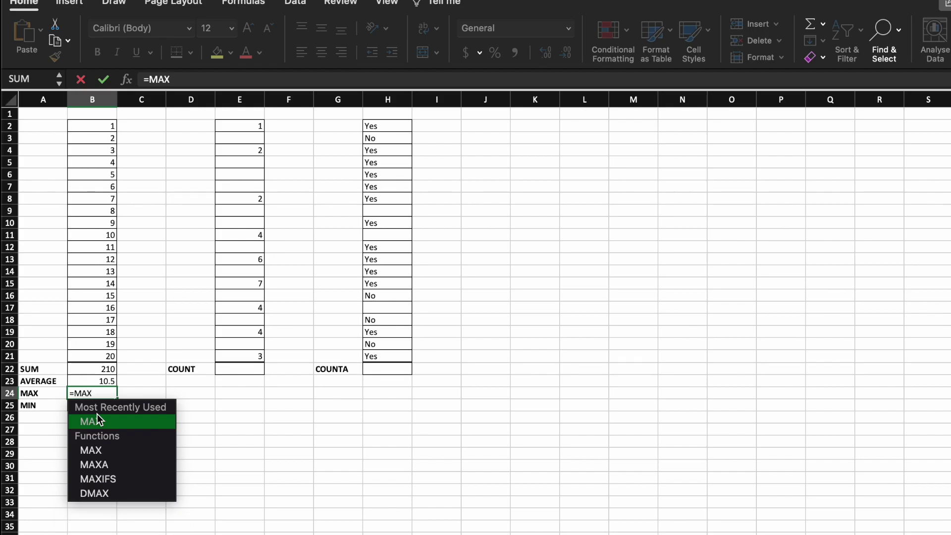
{"action": "double_click", "coordinate": [99, 420]}
{"action": "left_click_drag", "start_coordinate": [95, 356], "coordinate": [97, 127]}
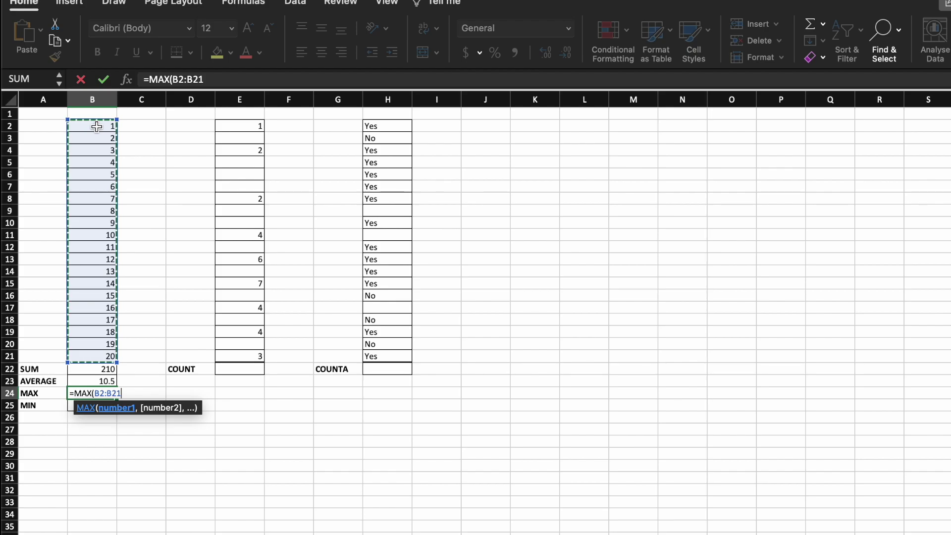
{"action": "key", "text": "Return"}
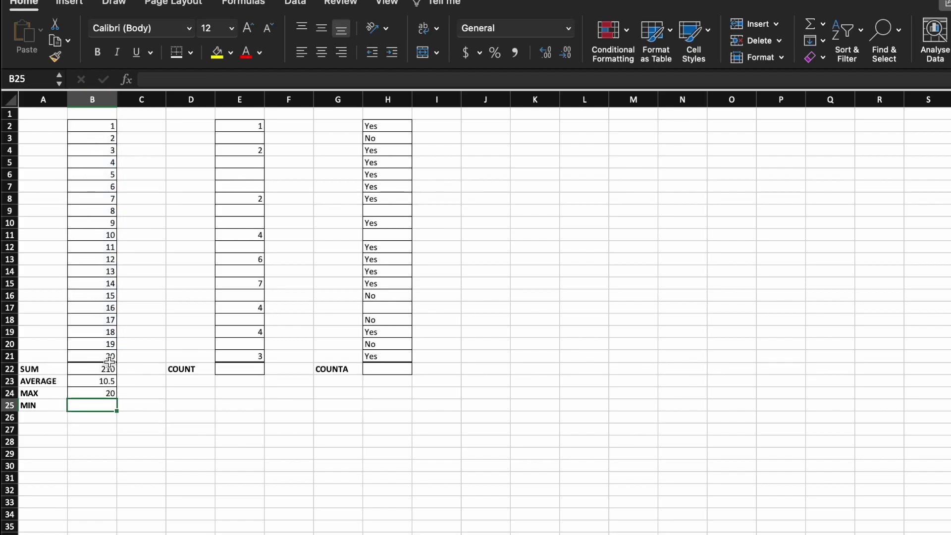
- Enter =MIN(B2:B21) in B25, returning 1
{"action": "type", "text": "="}
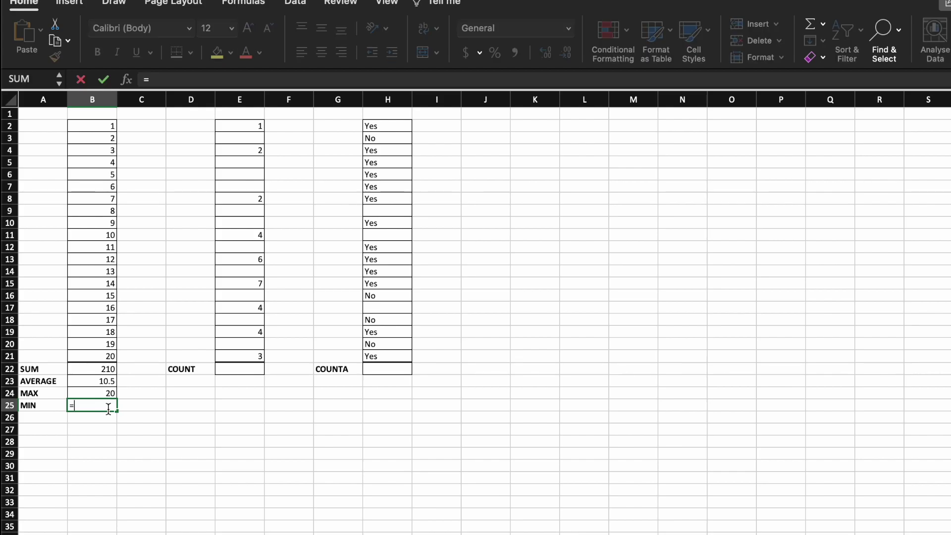
{"action": "type", "text": "MIN("}
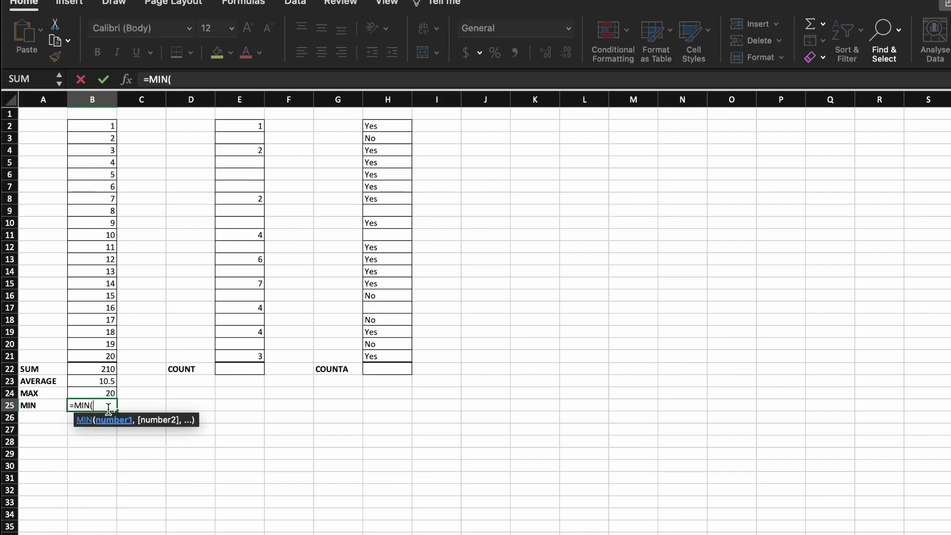
{"action": "left_click_drag", "start_coordinate": [99, 128], "coordinate": [114, 353]}
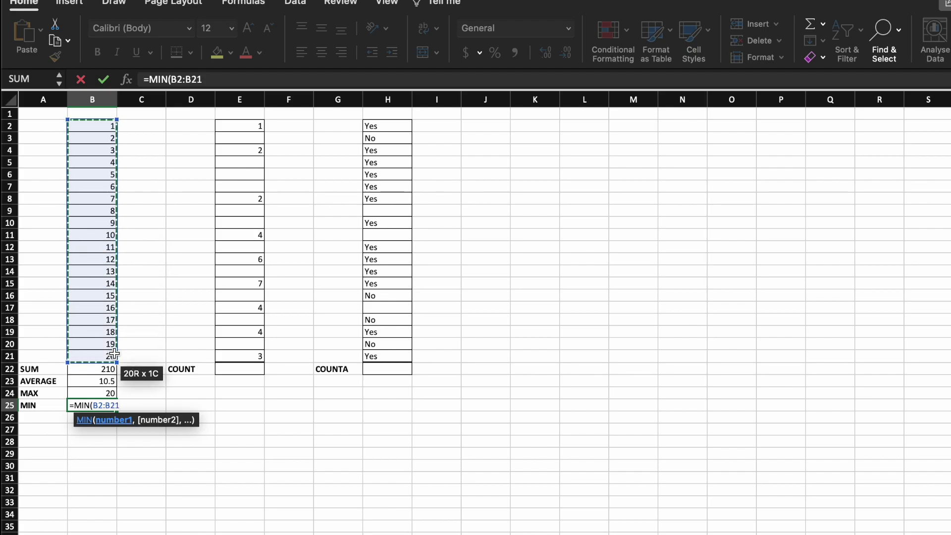
{"action": "key", "text": "Return"}
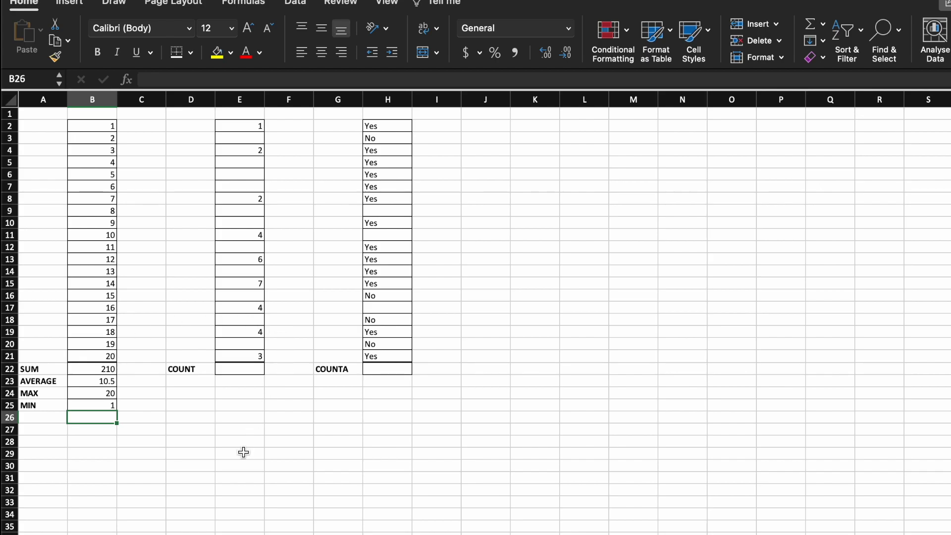
- Enter =COUNT(E2:E21) in E22, counting 9 numeric entries
{"action": "left_click", "coordinate": [249, 367]}
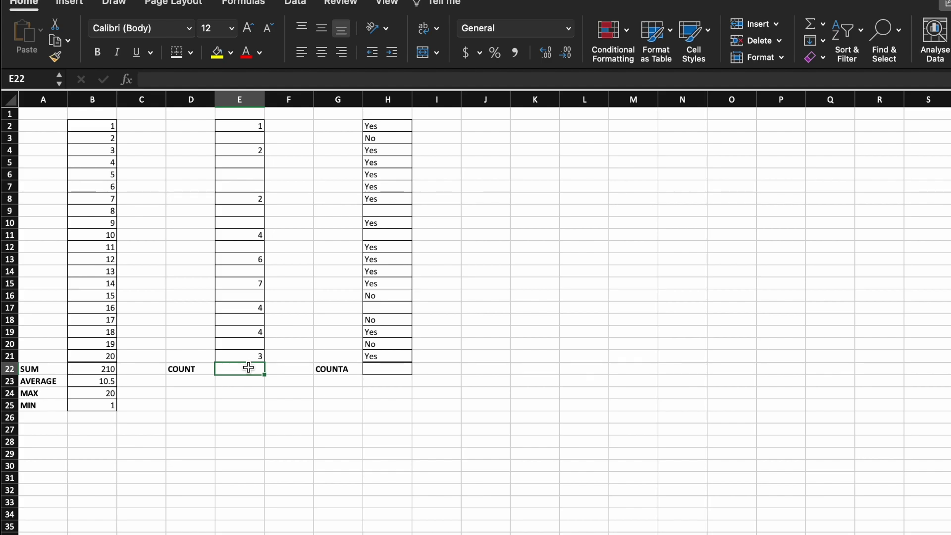
{"action": "type", "text": "="}
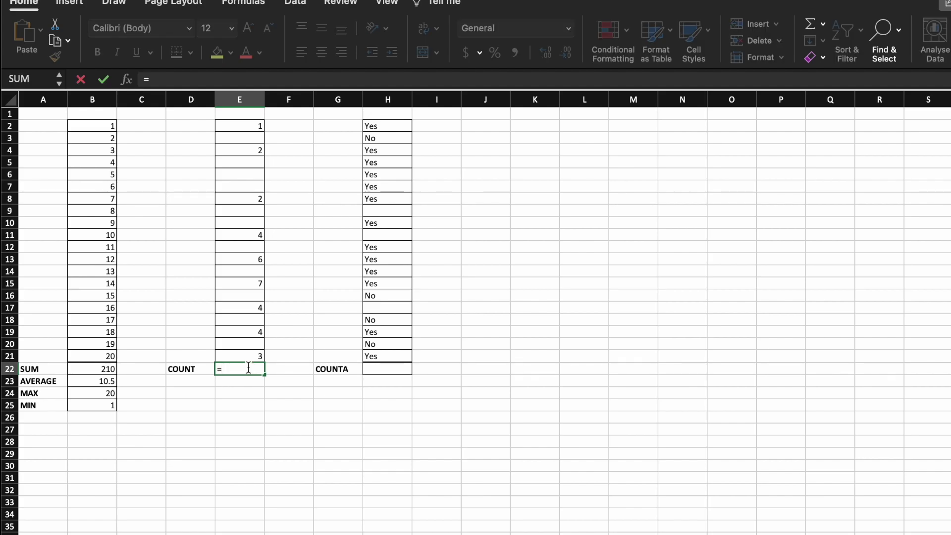
{"action": "type", "text": "COUNT"}
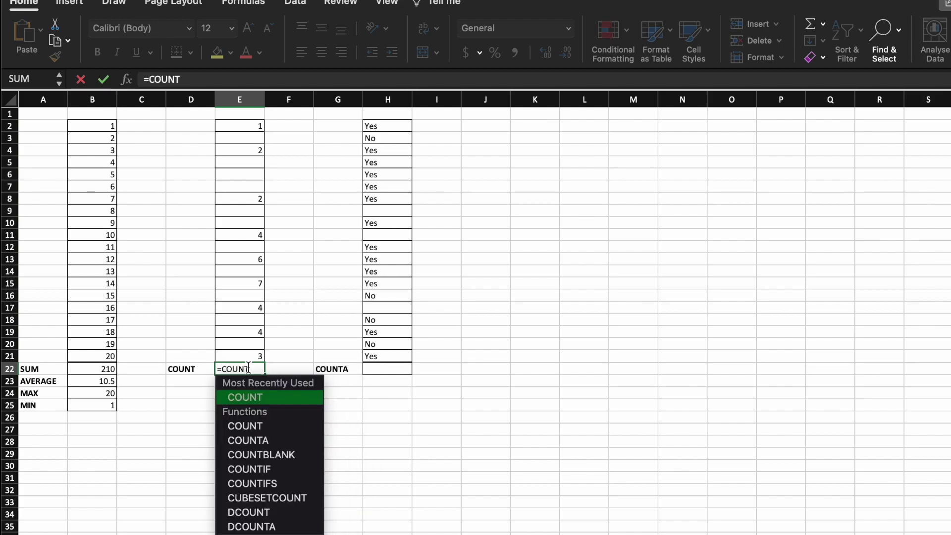
{"action": "type", "text": "("}
{"action": "left_click_drag", "start_coordinate": [248, 125], "coordinate": [261, 353]}
{"action": "key", "text": "Return"}
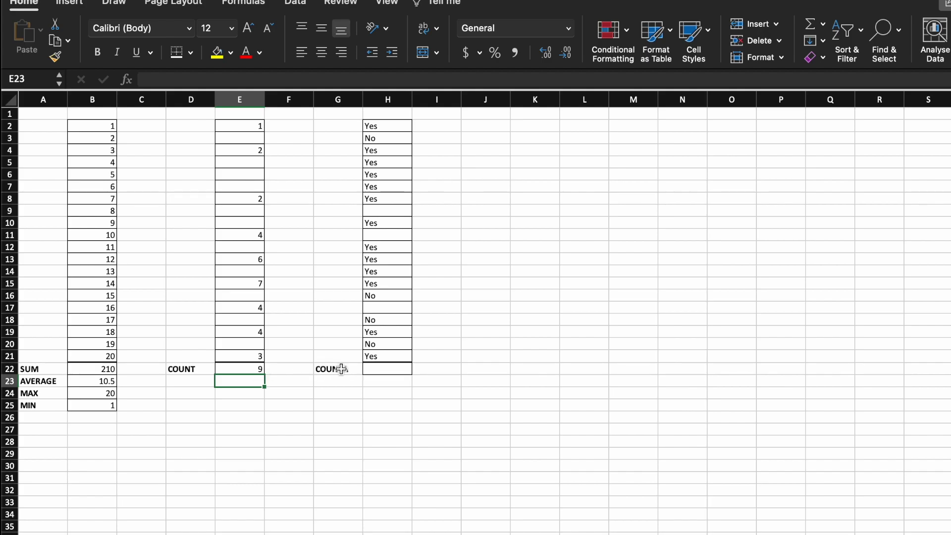
- Enter =COUNTA(H2:H21) in H22, counting 17 non-empty cells
{"action": "left_click", "coordinate": [387, 366]}
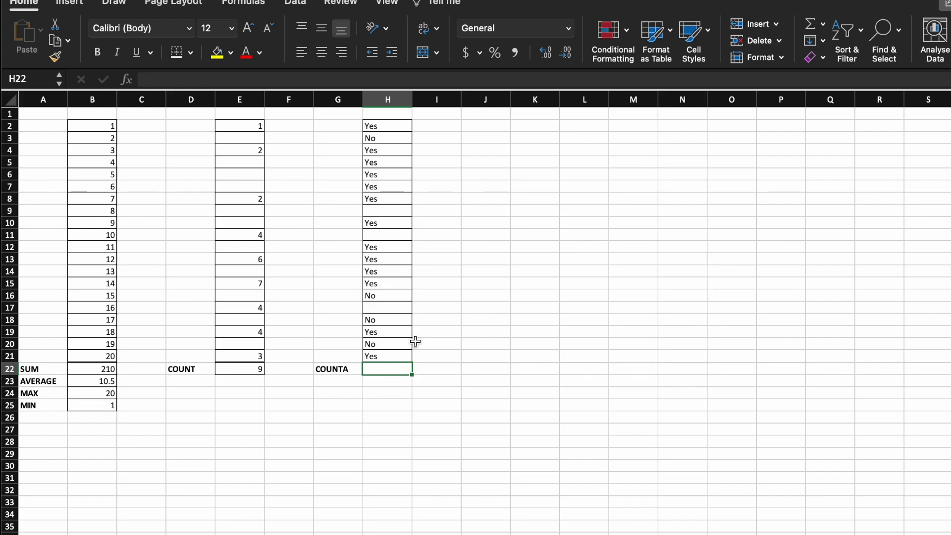
{"action": "type", "text": "=C"}
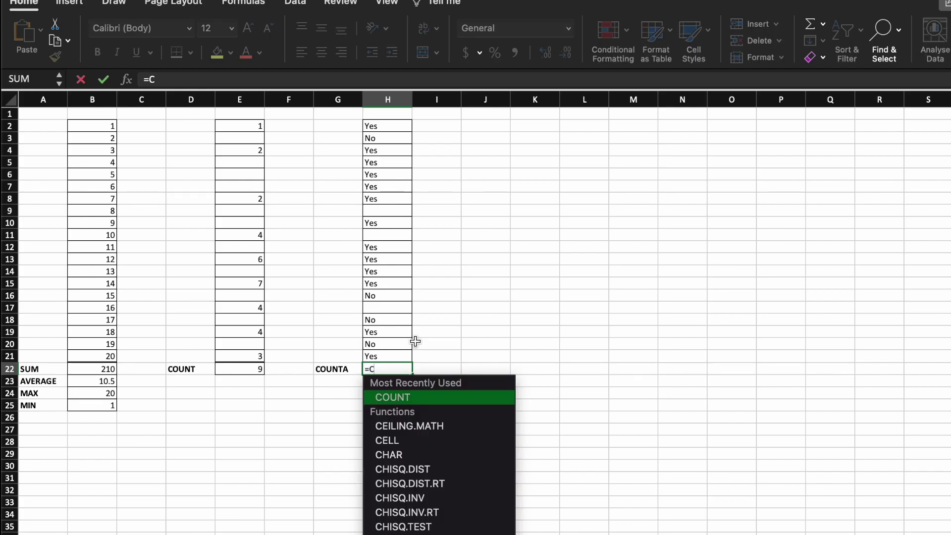
{"action": "type", "text": "OUNTA"}
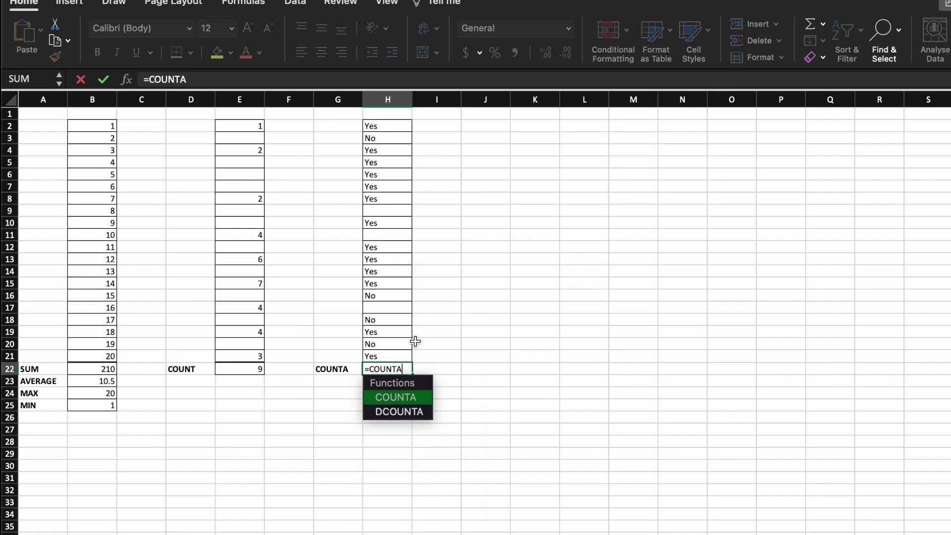
{"action": "type", "text": "("}
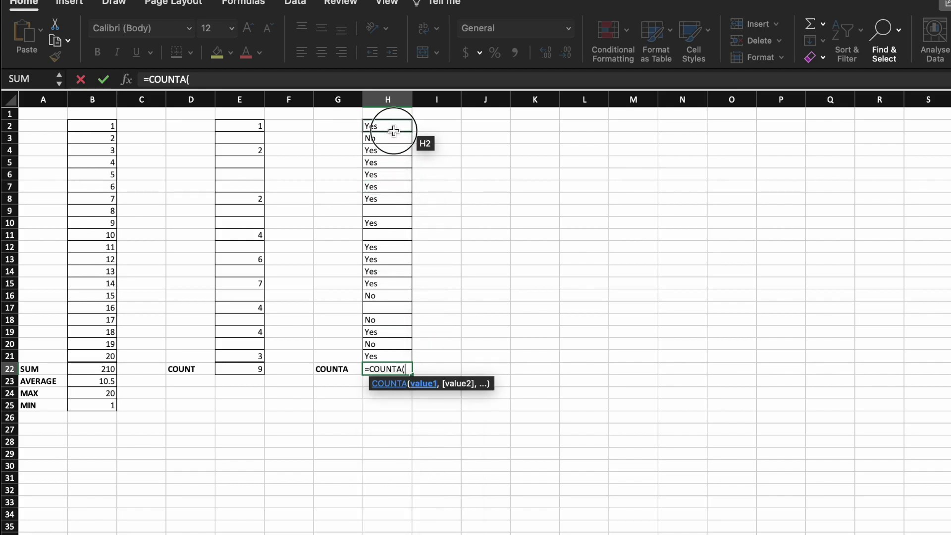
{"action": "left_click_drag", "start_coordinate": [391, 128], "coordinate": [394, 353]}
{"action": "key", "text": "Return"}
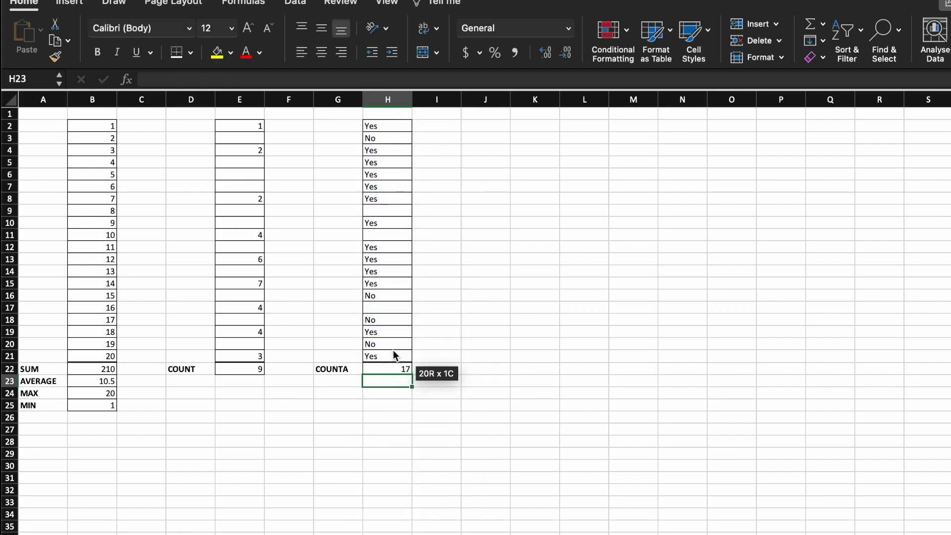